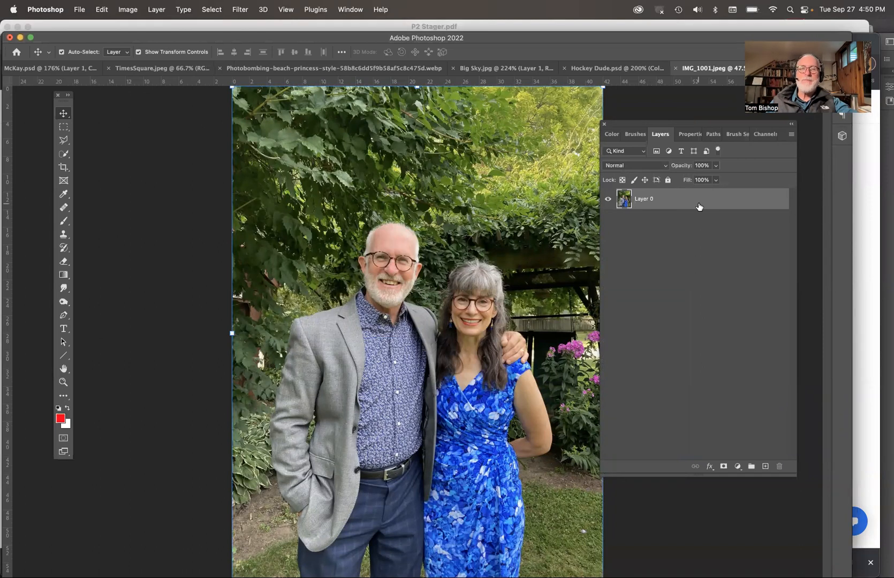
# - Remove the background behind the couple on Layer 0 with the Remove Background quick action and show the layer's mask
pyautogui.click(689, 137)
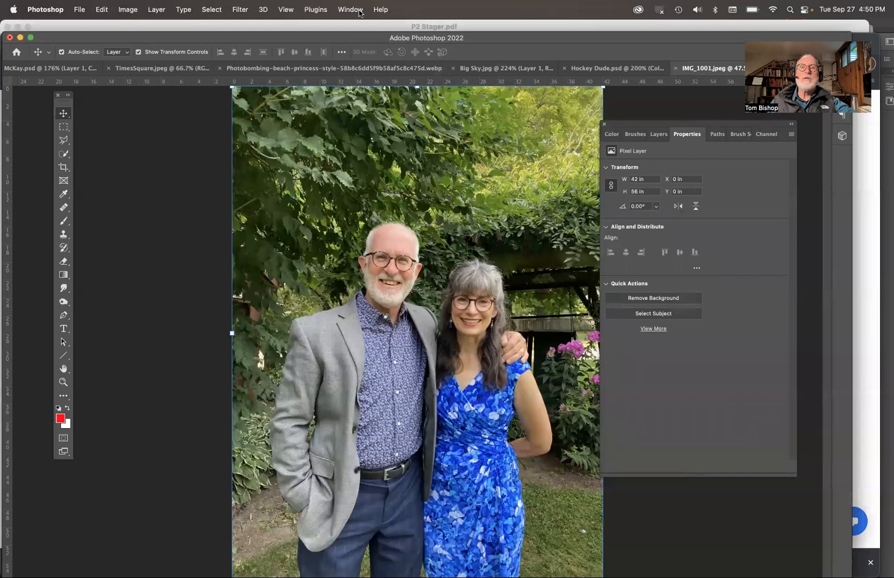
pyautogui.click(353, 9)
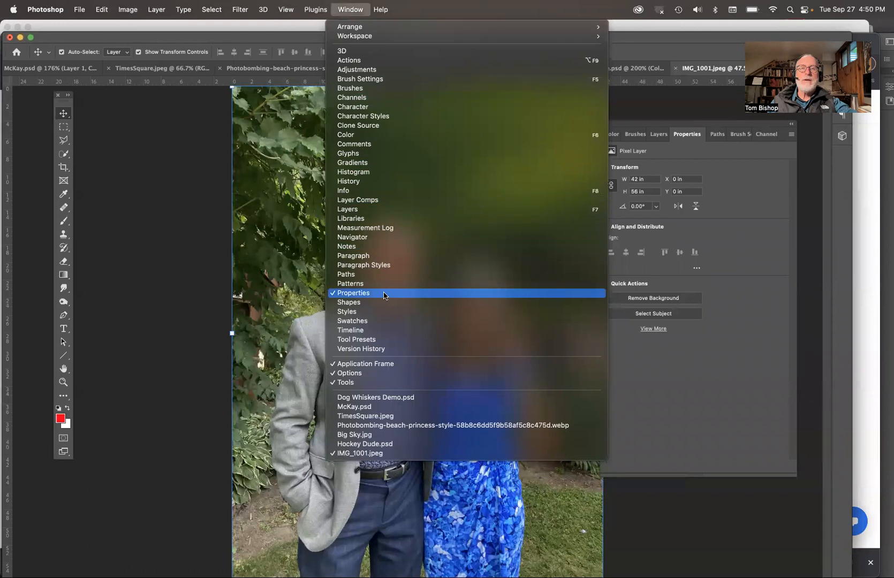
pyautogui.click(677, 342)
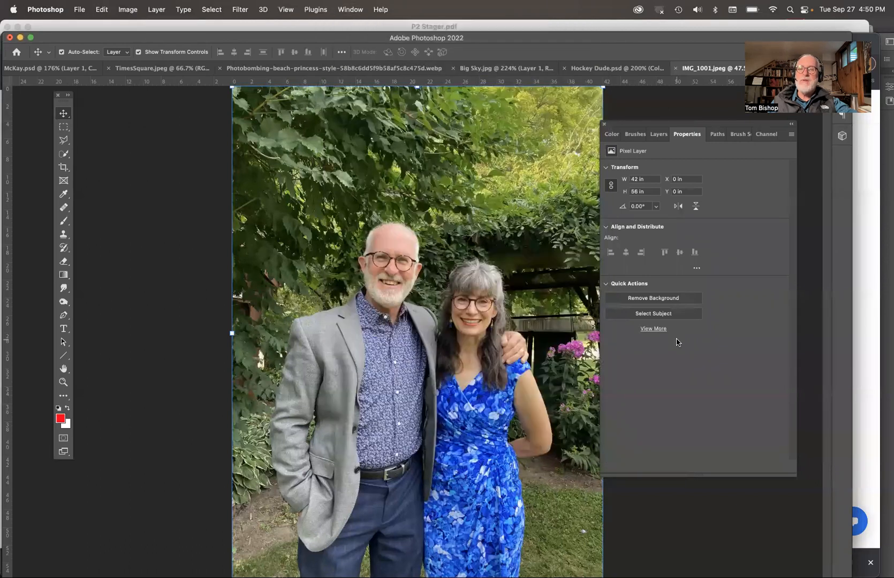
pyautogui.click(665, 300)
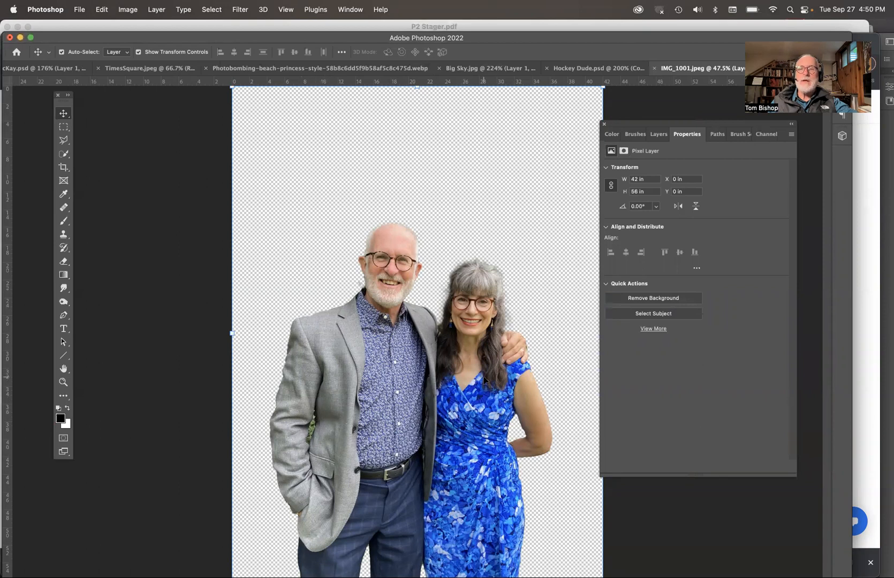
pyautogui.click(660, 134)
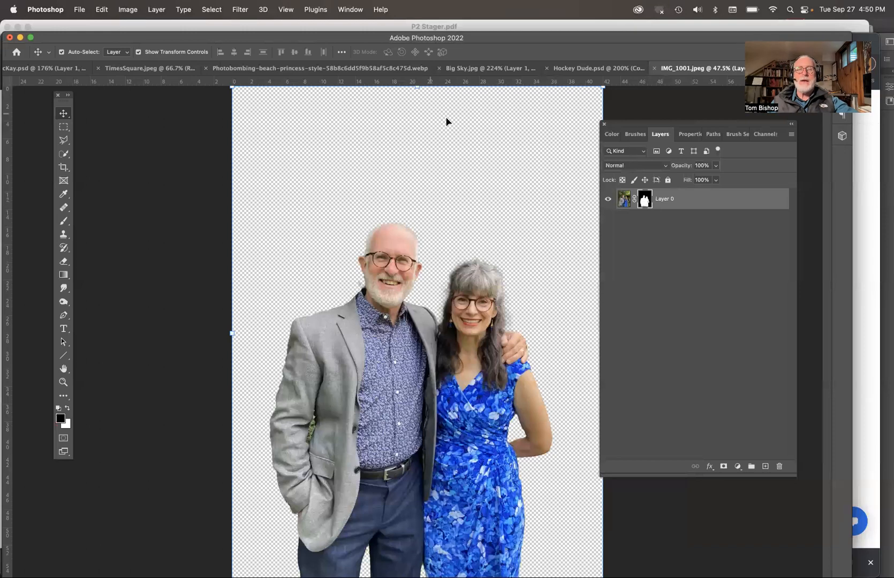
# - Disable Layer 0's layer mask to compare with the original photo, and enable the mask again
pyautogui.click(159, 10)
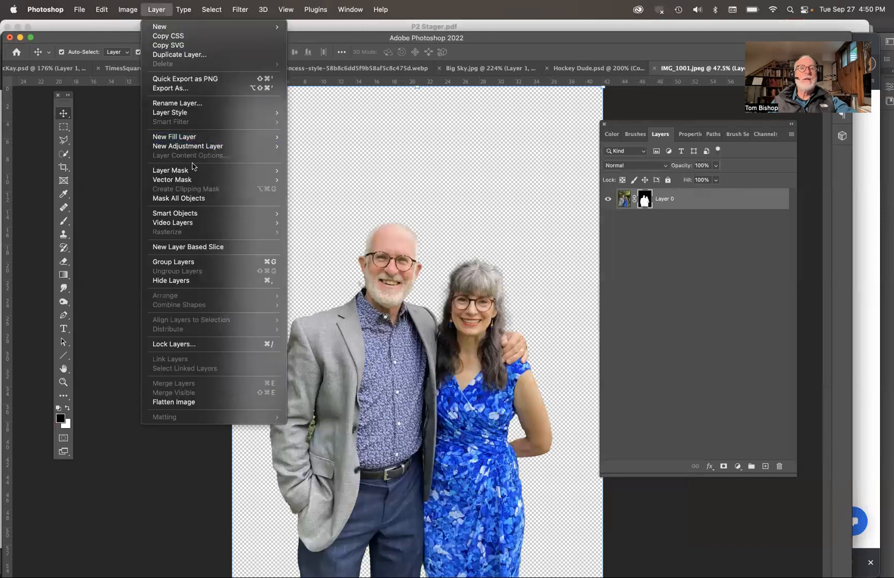
pyautogui.moveTo(194, 169)
pyautogui.click(323, 247)
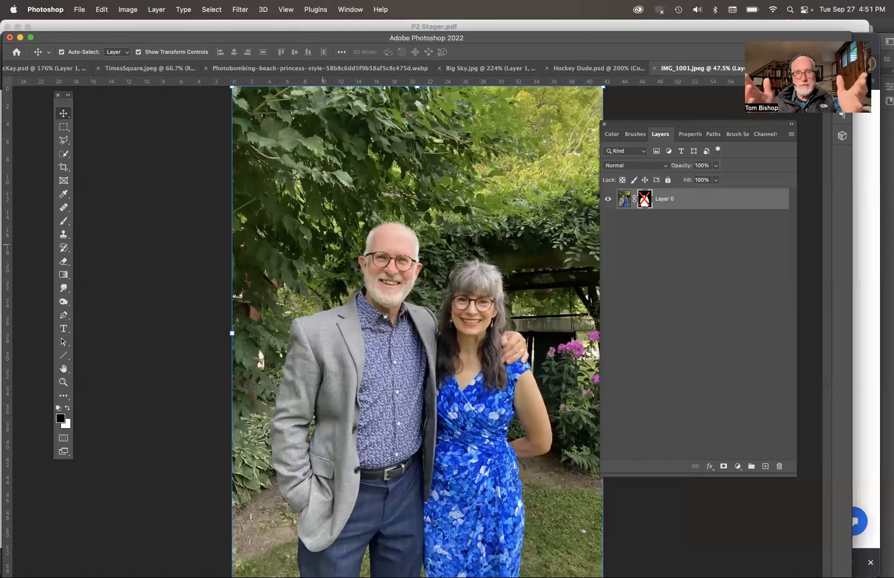
pyautogui.click(156, 12)
pyautogui.moveTo(184, 172)
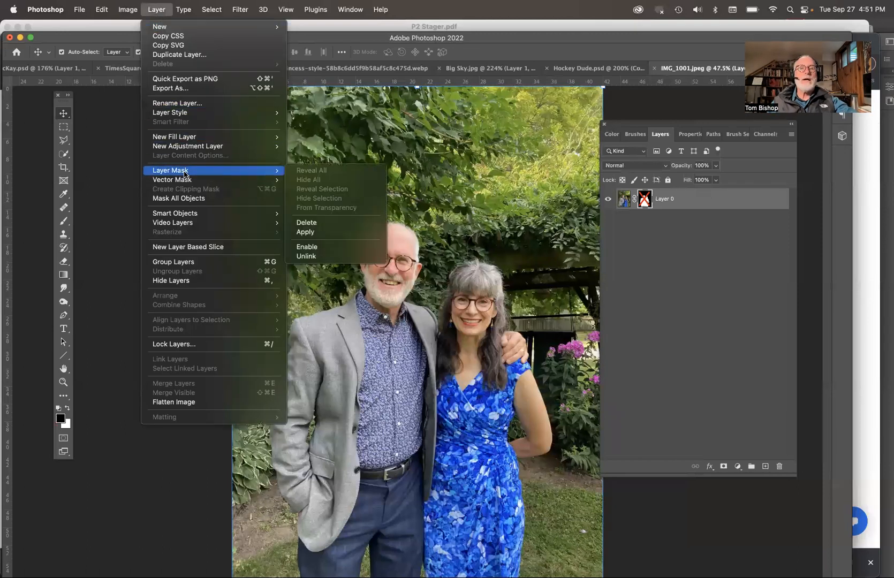
pyautogui.click(317, 246)
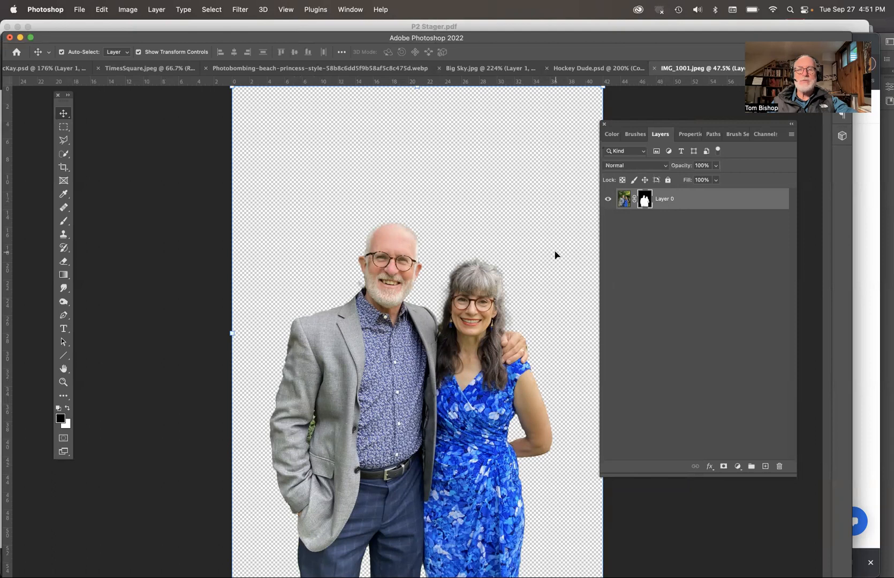
# - Open Layer 0's mask for refinement, preview it as Onion Skin and Marching Ants, and set the view mode to On Black
pyautogui.doubleClick(647, 201)
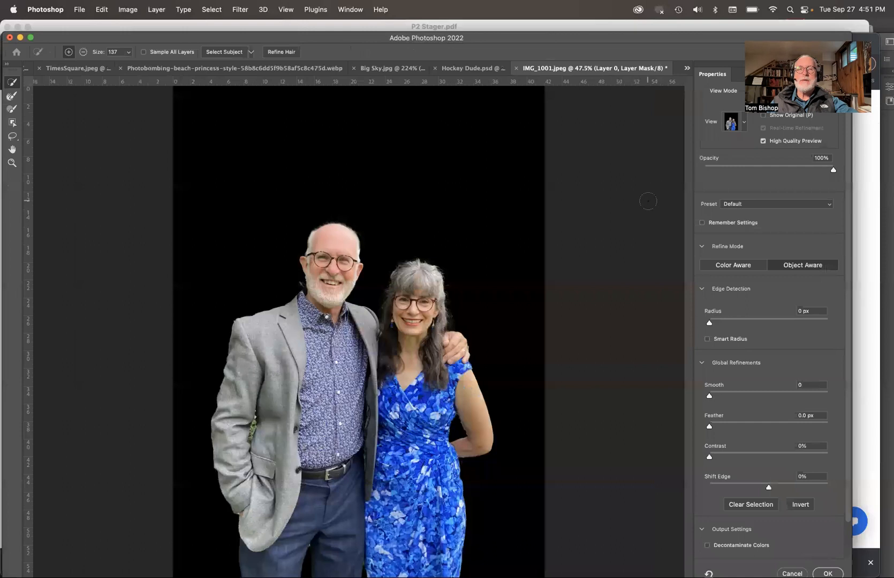
pyautogui.click(743, 123)
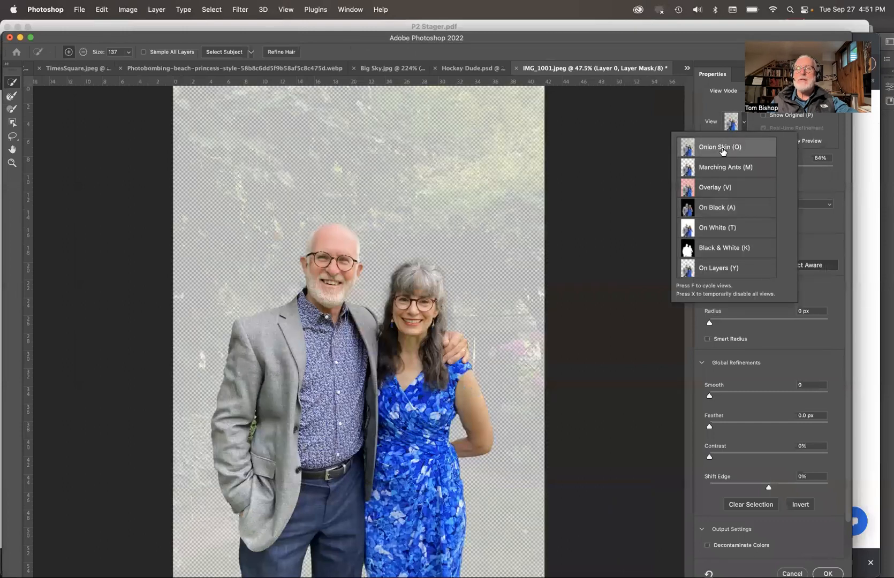
pyautogui.click(742, 126)
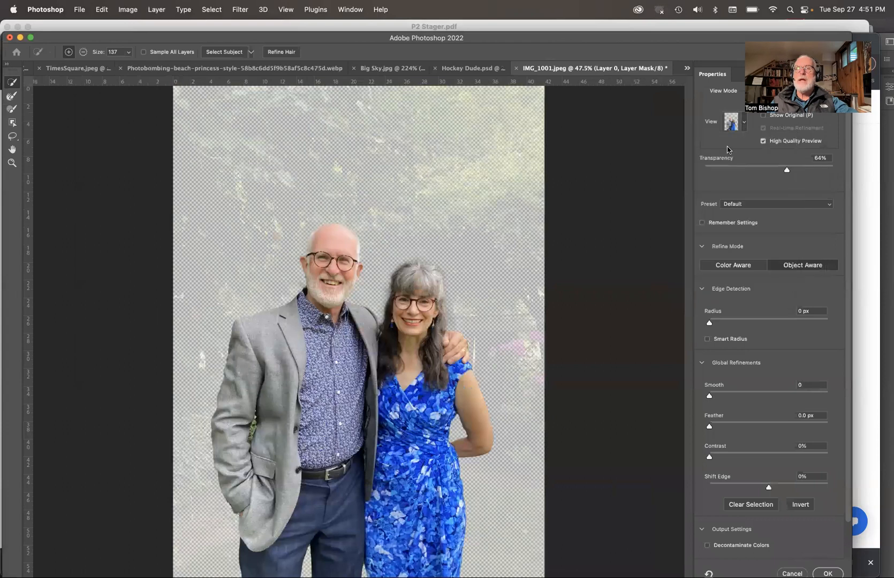
pyautogui.click(745, 128)
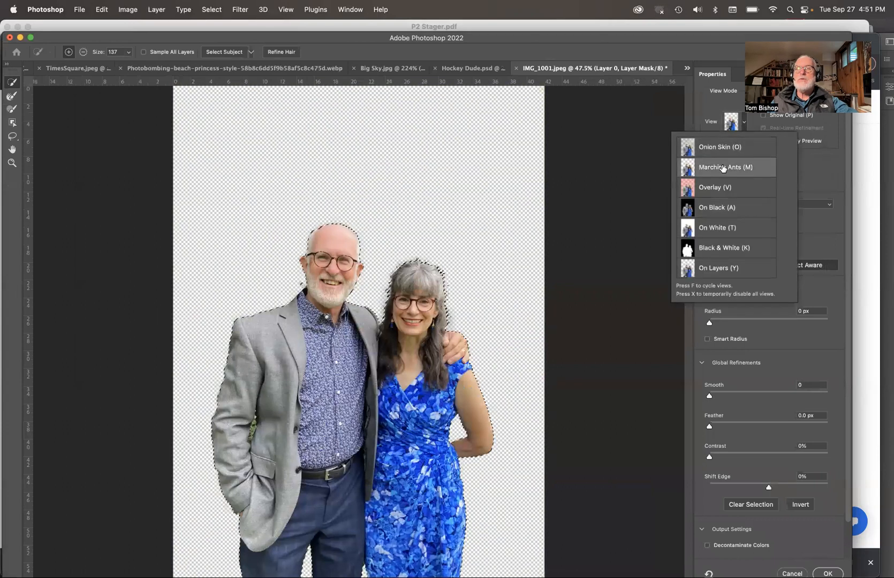
pyautogui.click(723, 168)
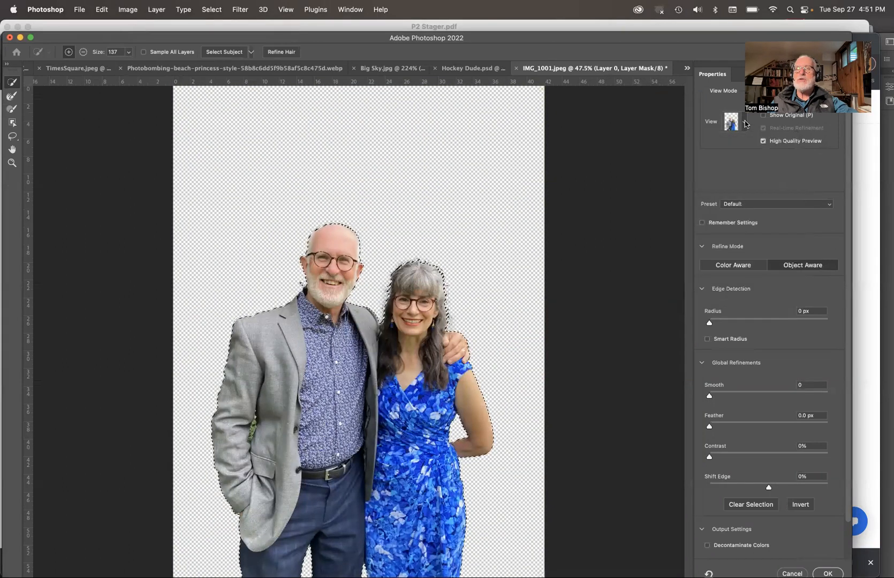
pyautogui.click(744, 123)
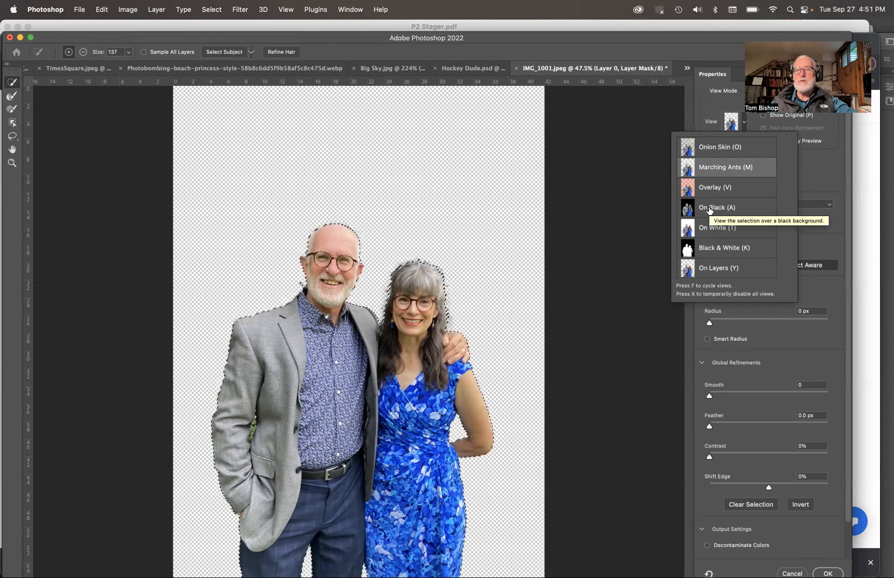
pyautogui.click(709, 210)
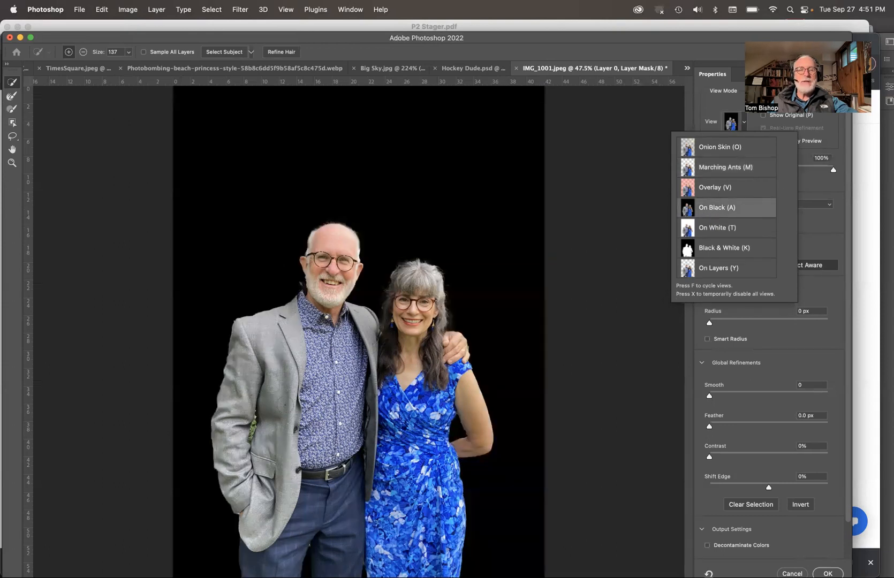
# - Try to subtract the greenery between the man's sleeve and jacket using the Object Selection tool in Lasso mode
pyautogui.press('super+plus')
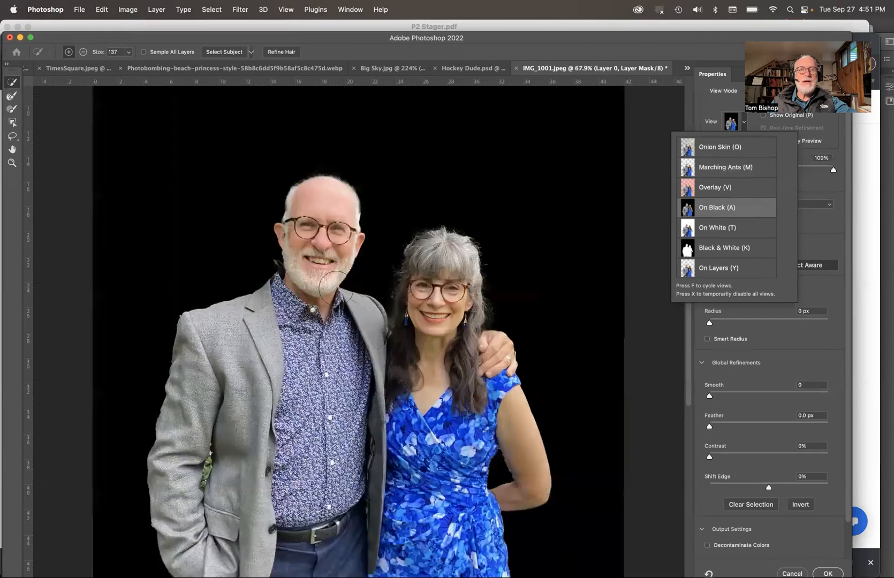
pyautogui.scroll(5, 335, 287)
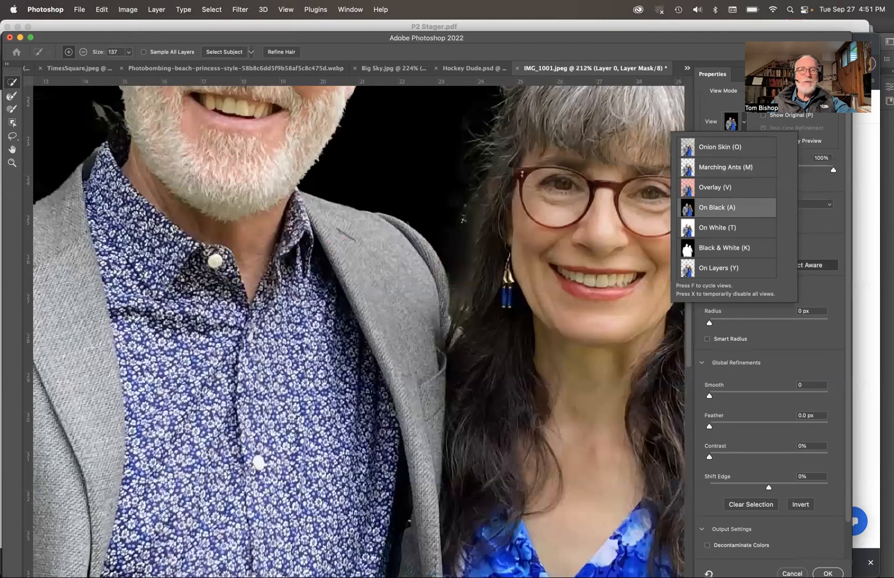
pyautogui.scroll(-8, 335, 288)
pyautogui.hscroll(-8, 335, 289)
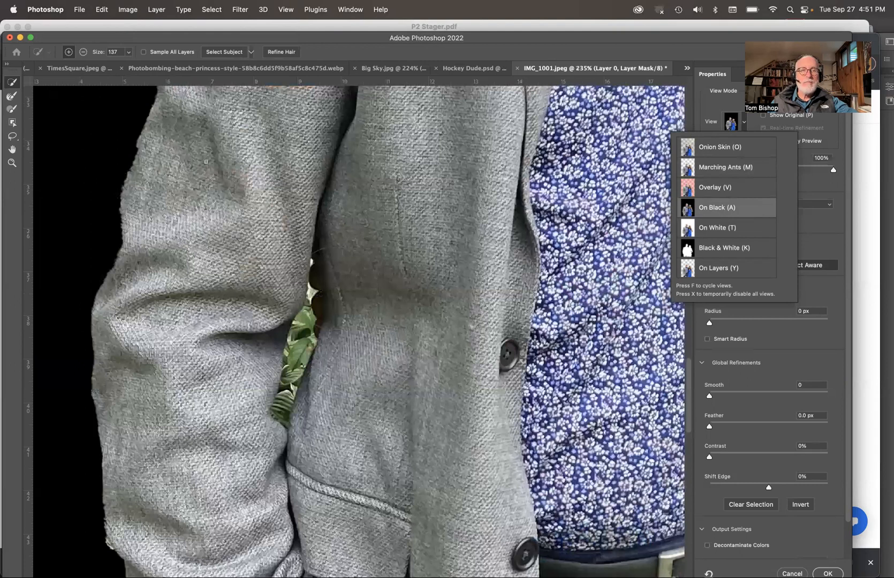
pyautogui.scroll(3, 335, 289)
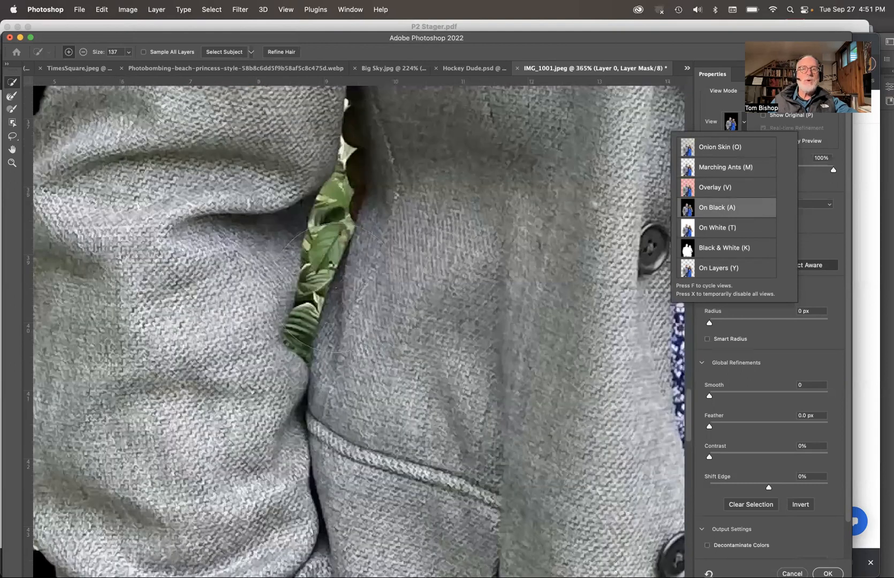
pyautogui.scroll(-2, 336, 287)
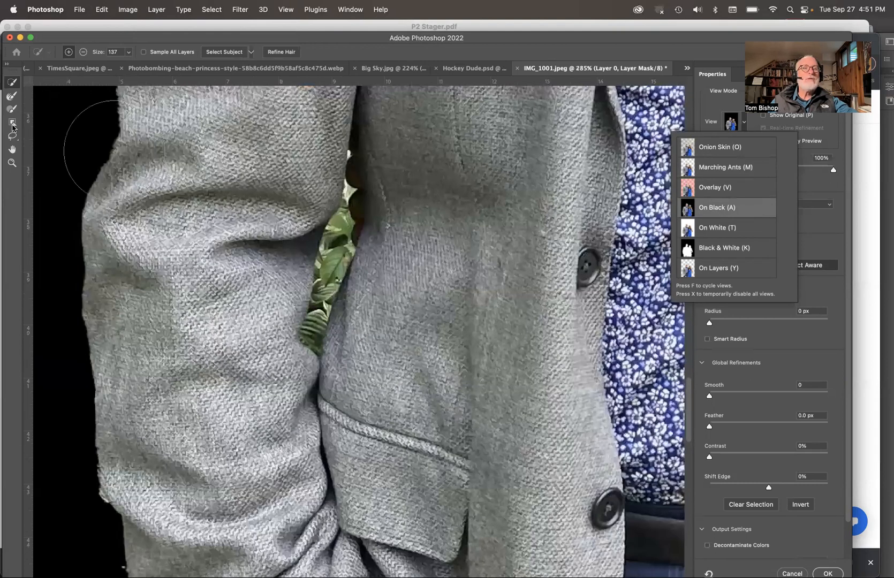
pyautogui.click(12, 125)
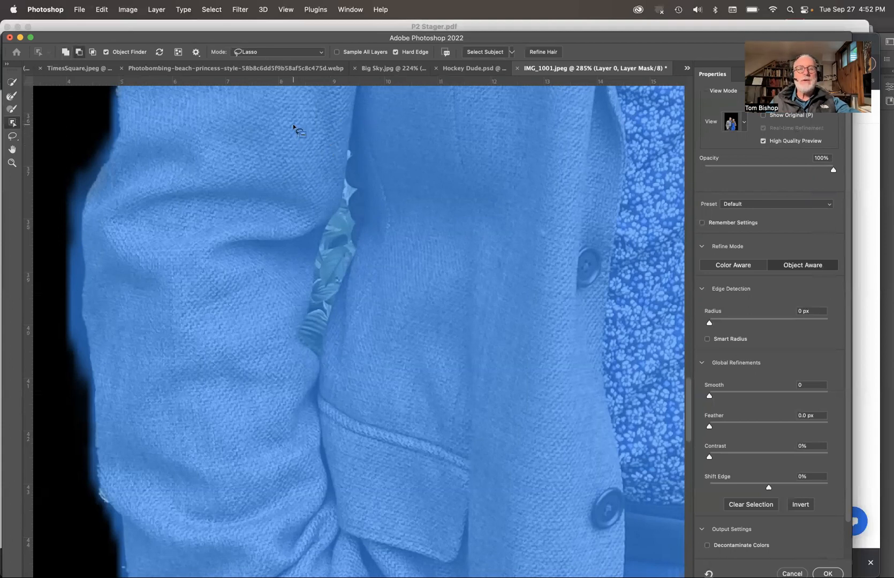
pyautogui.moveTo(397, 220); pyautogui.dragTo(384, 164)
pyautogui.moveTo(328, 137); pyautogui.dragTo(326, 139)
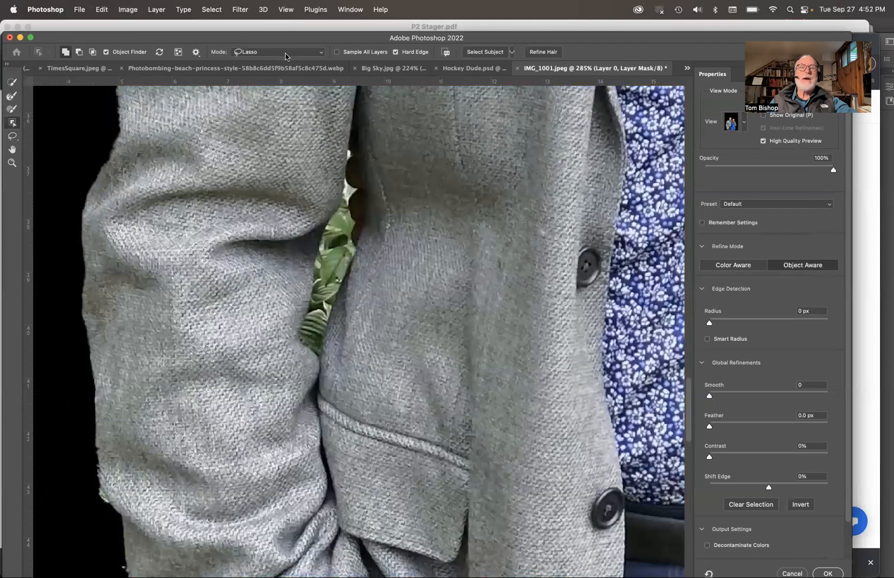
# - Set the Object Selection mode to Rectangle and subtract the greenery in the gap between the man's sleeve and jacket
pyautogui.click(285, 55)
pyautogui.click(283, 36)
pyautogui.click(280, 55)
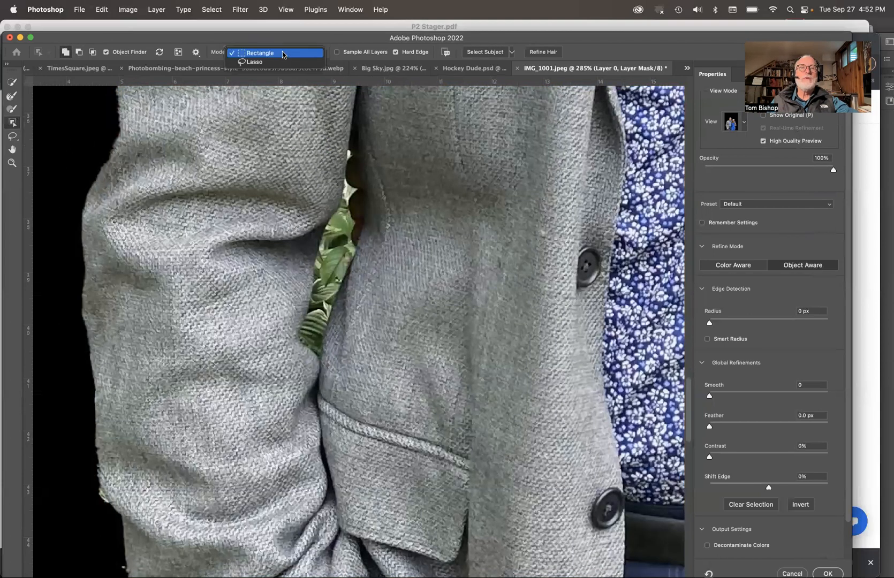
pyautogui.click(284, 55)
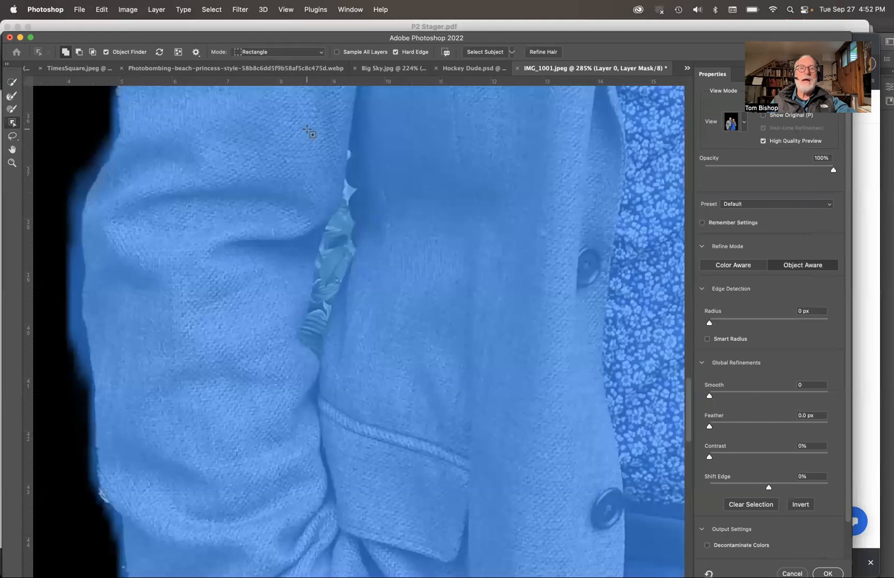
pyautogui.moveTo(304, 129); pyautogui.dragTo(385, 370)
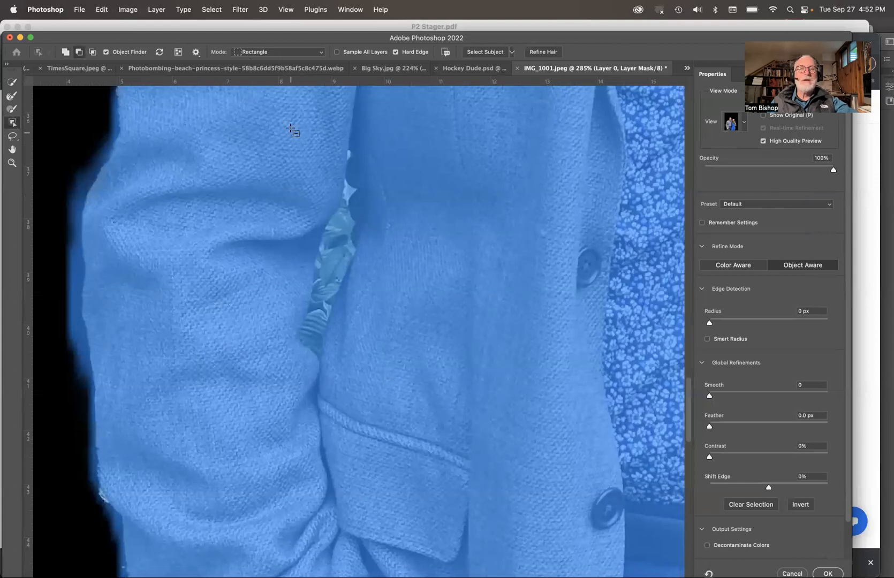
pyautogui.moveTo(293, 126); pyautogui.dragTo(384, 373)
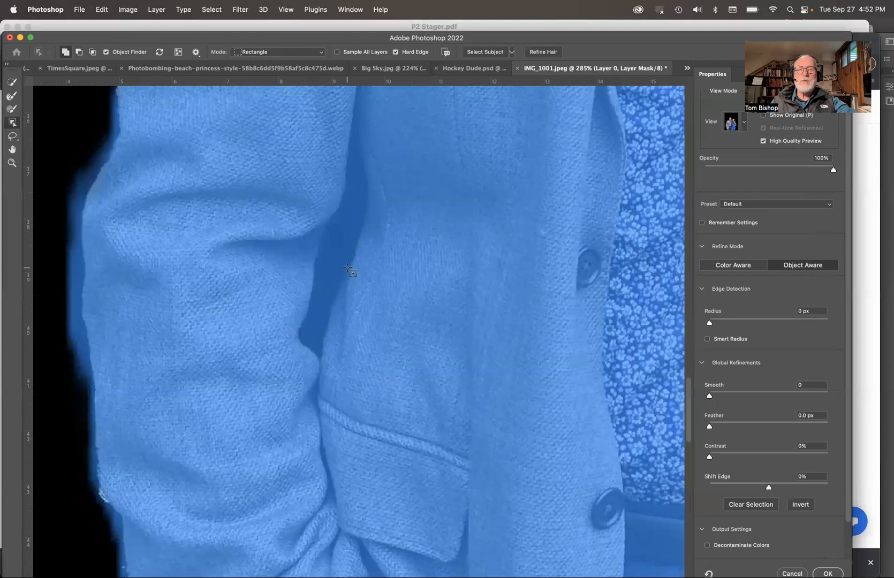
# - Subtract the leftover leaf beside the man's beard and shirt collar with a rectangular object selection
pyautogui.press('super+minus')
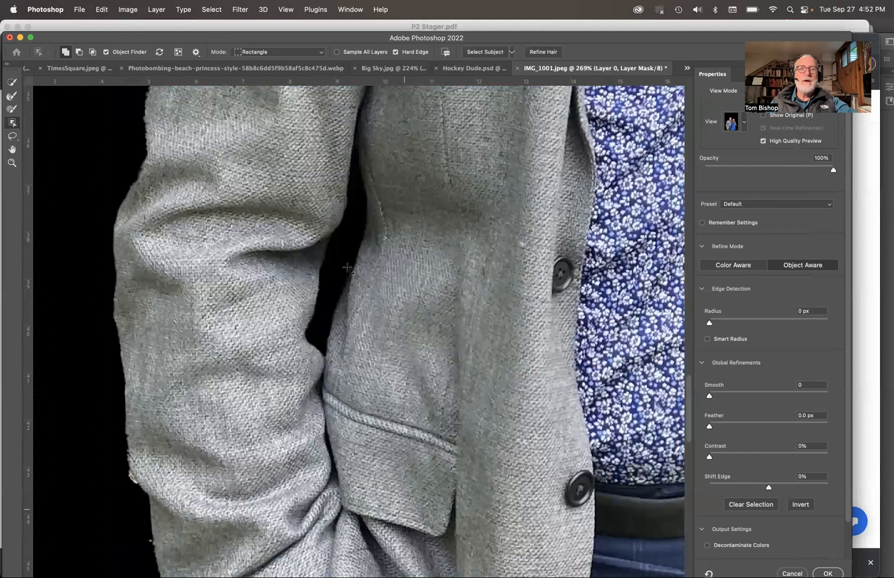
pyautogui.press('super+minus')
pyautogui.press('super+minus')
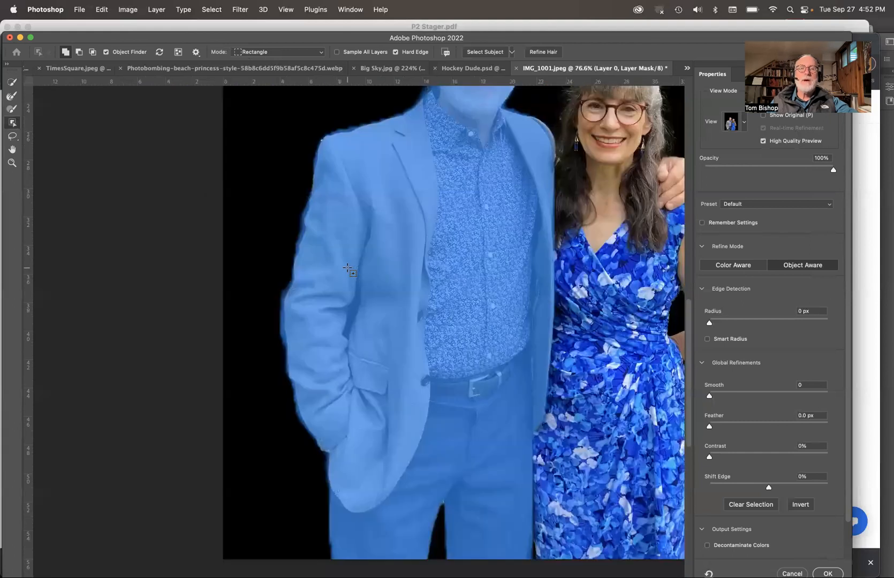
pyautogui.press('super+plus')
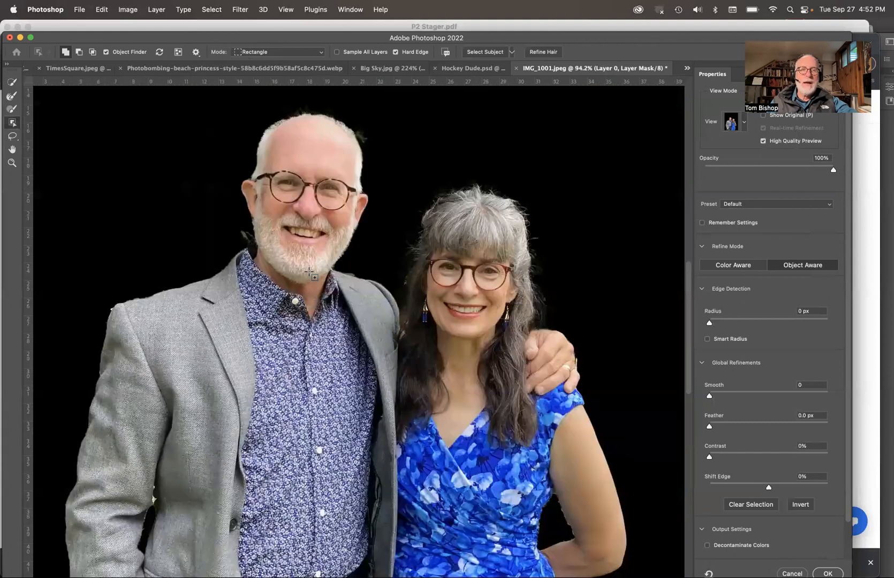
pyautogui.press('super+plus')
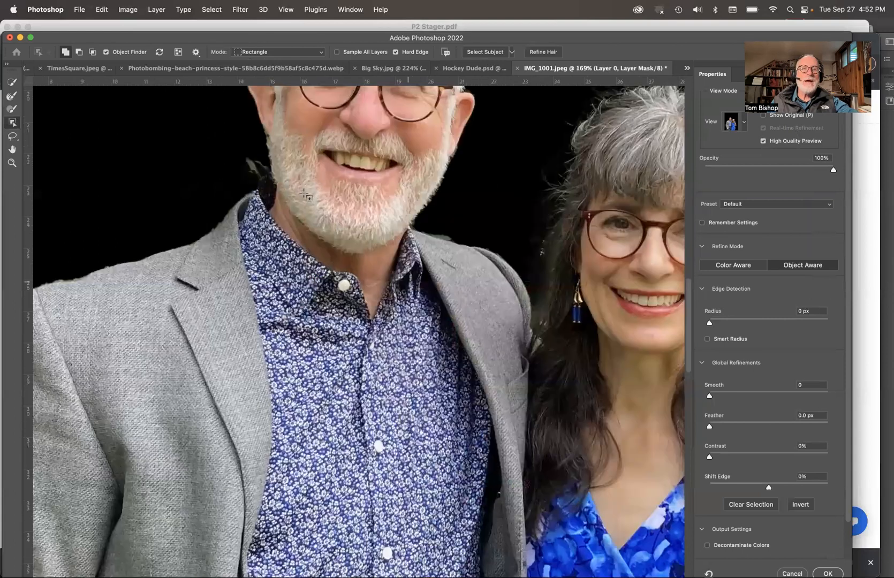
pyautogui.press('super+plus')
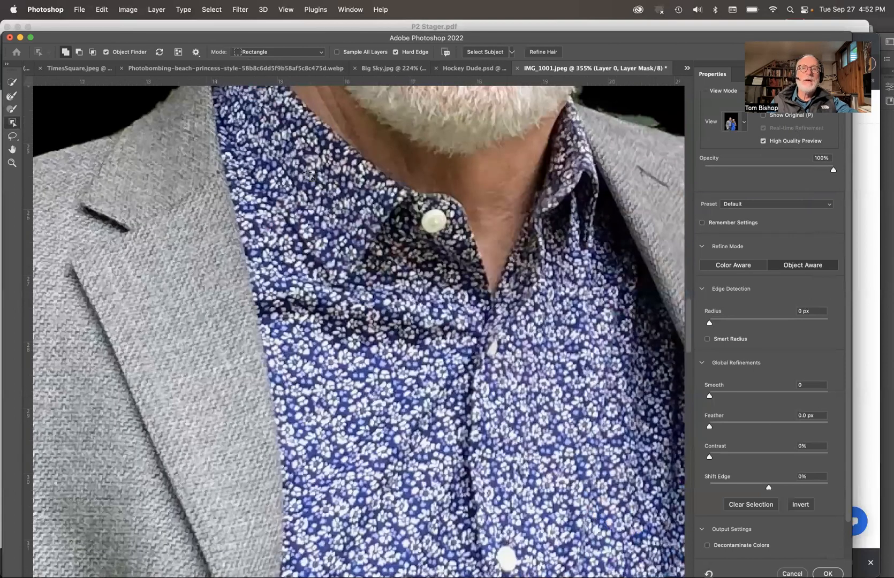
pyautogui.scroll(5, 351, 214)
pyautogui.hscroll(-3, 350, 214)
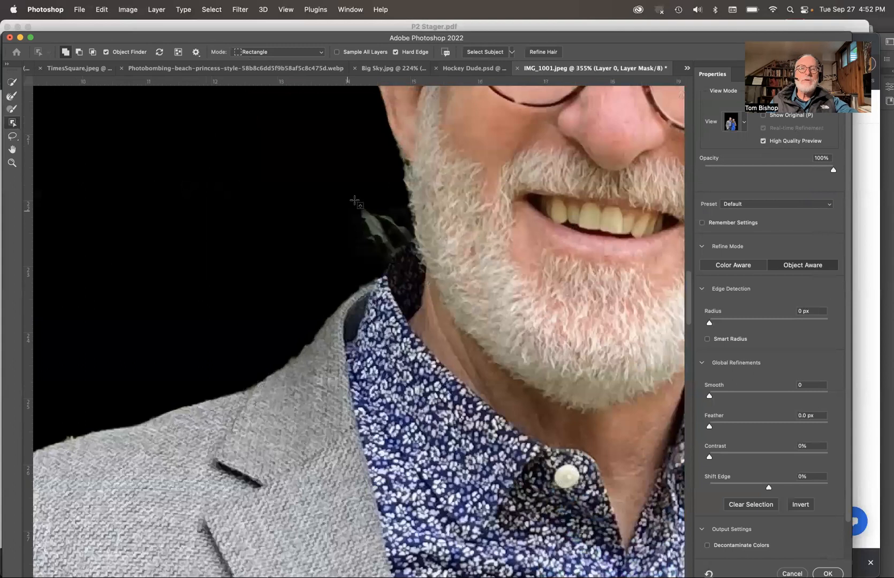
pyautogui.press('alt')
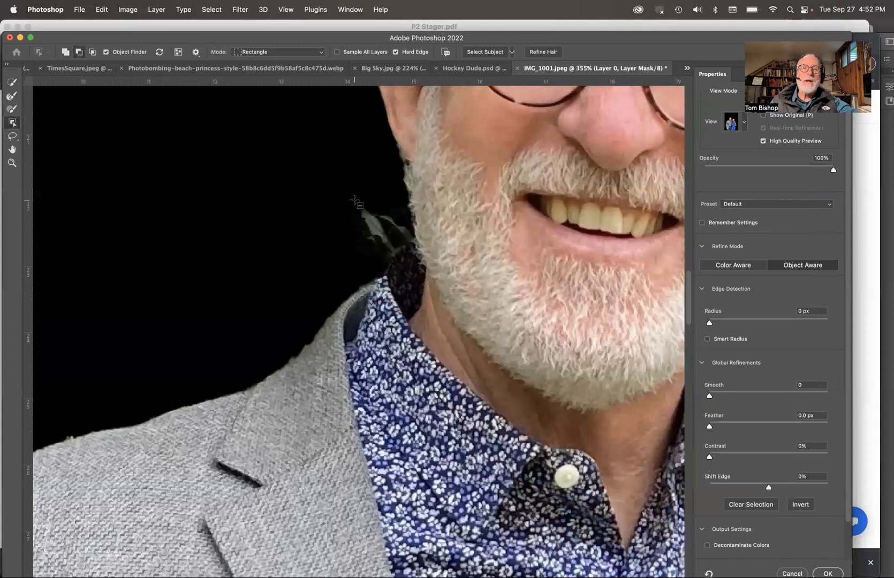
pyautogui.moveTo(351, 196); pyautogui.dragTo(411, 275)
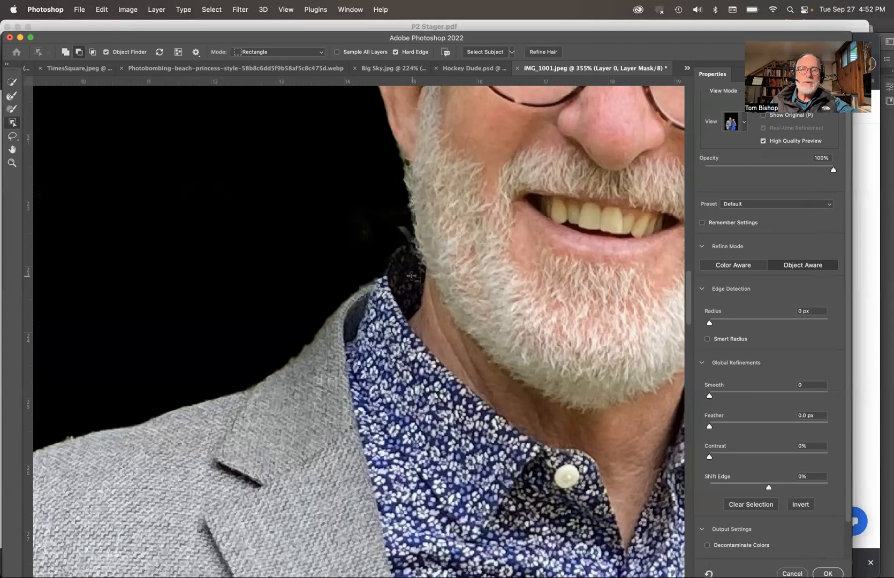
# - Keep the refined result output to Layer Mask and apply the mask refinement to the couple's layer
pyautogui.press('super+minus')
pyautogui.press('super+minus')
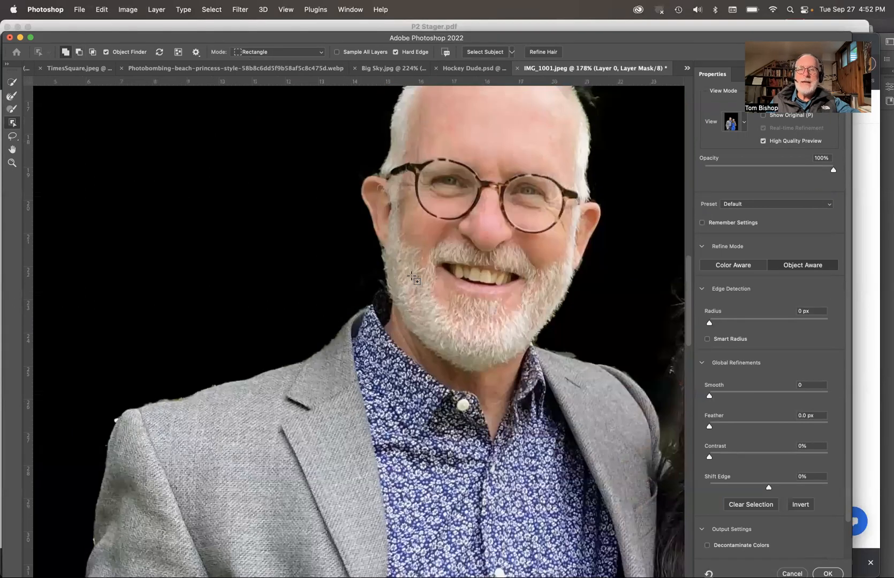
pyautogui.press('super+0')
pyautogui.scroll(-5, 411, 275)
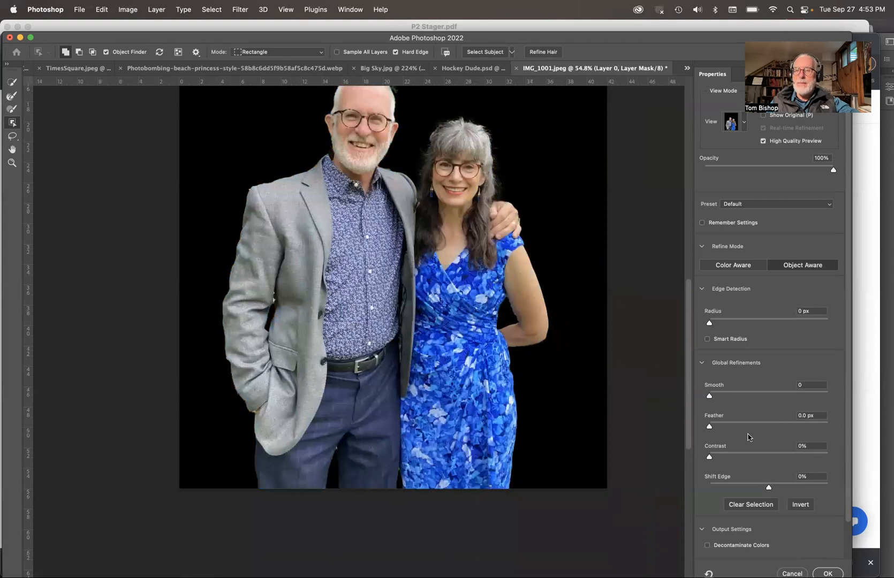
pyautogui.scroll(-2, 750, 437)
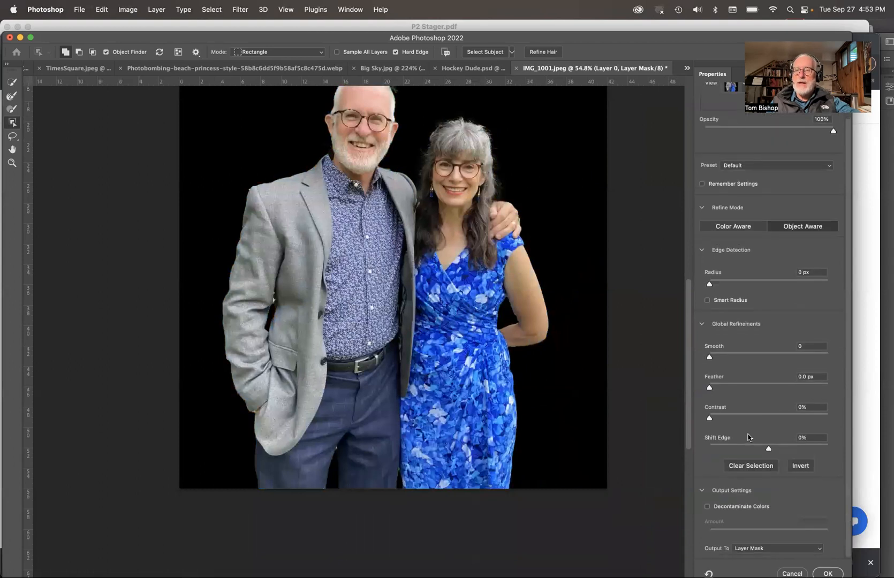
pyautogui.click(759, 552)
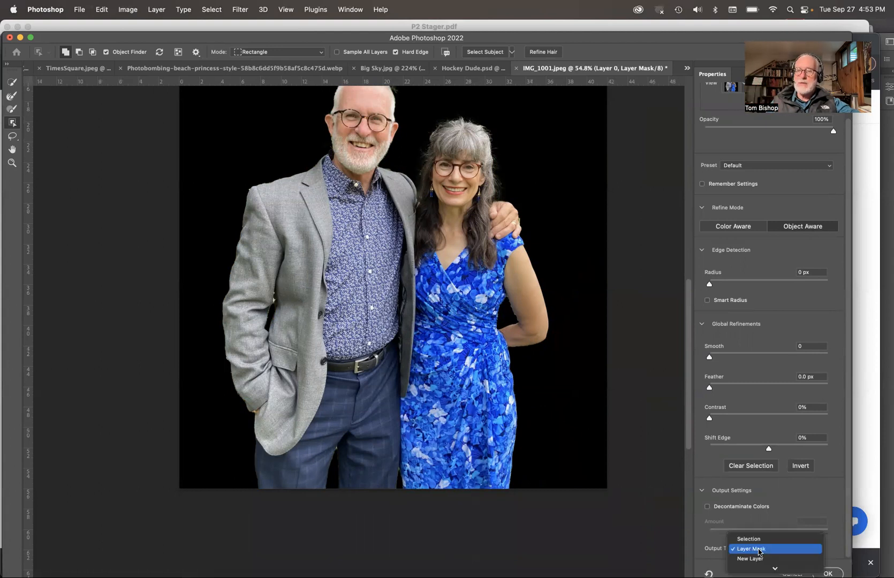
pyautogui.click(758, 549)
pyautogui.click(828, 574)
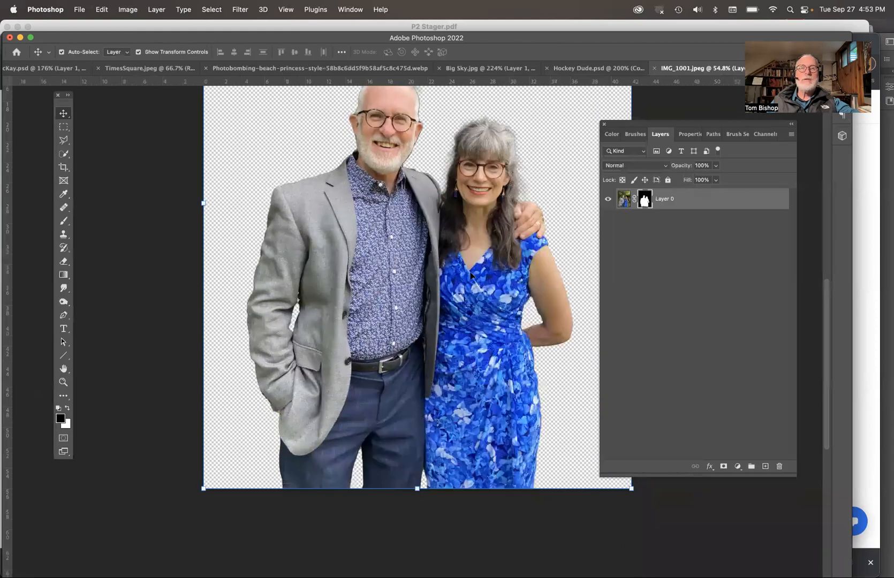
# - Copy the whole TimesSquare.jpeg image into the IMG_1001.jpeg document and move its layer beneath the couple's layer
pyautogui.scroll(-5, 471, 276)
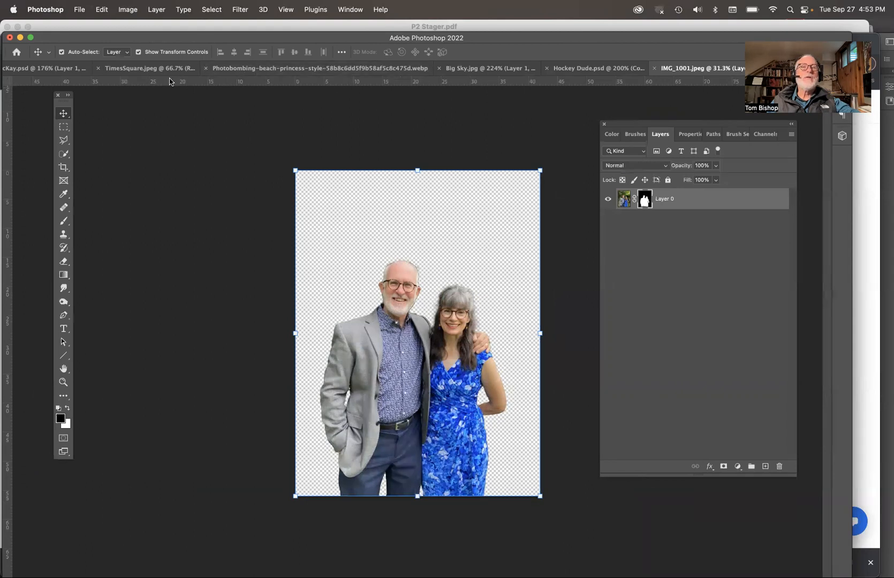
pyautogui.click(145, 69)
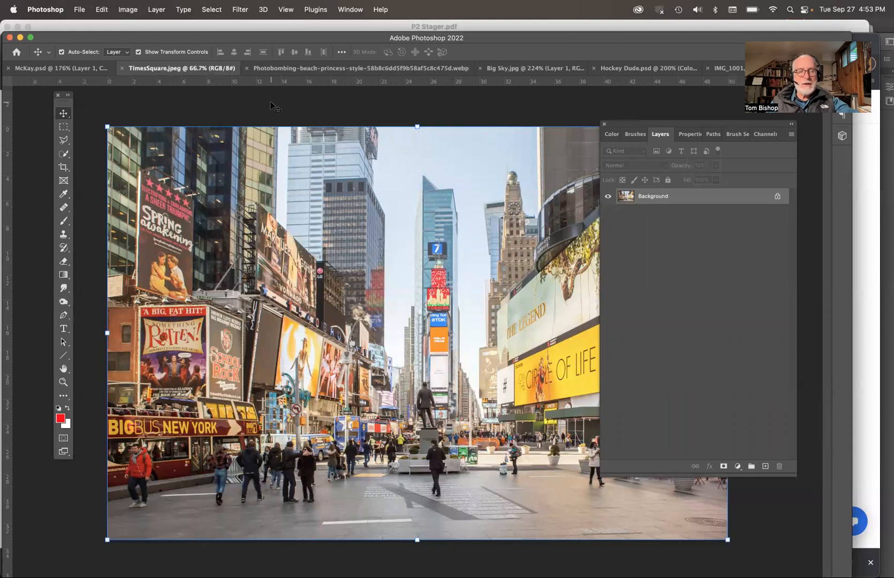
pyautogui.click(217, 6)
pyautogui.click(216, 30)
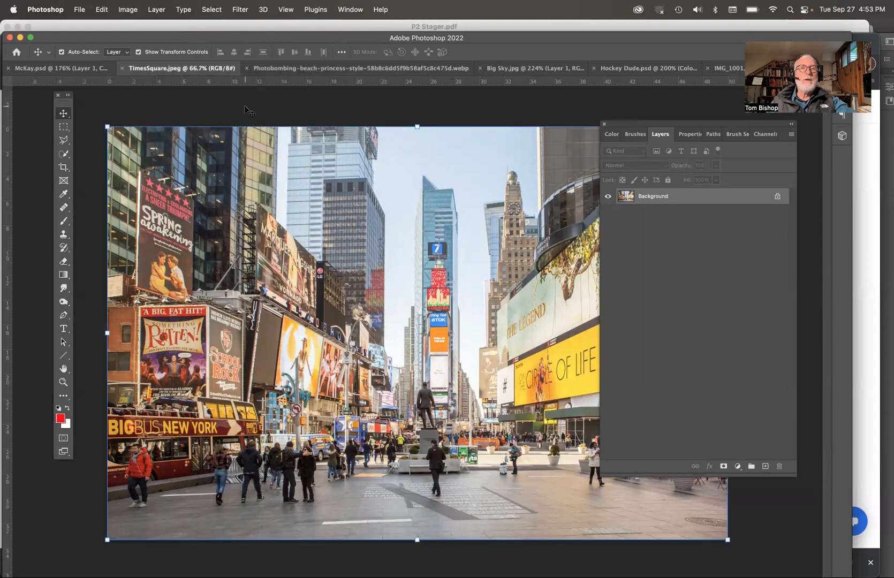
pyautogui.press('super+d')
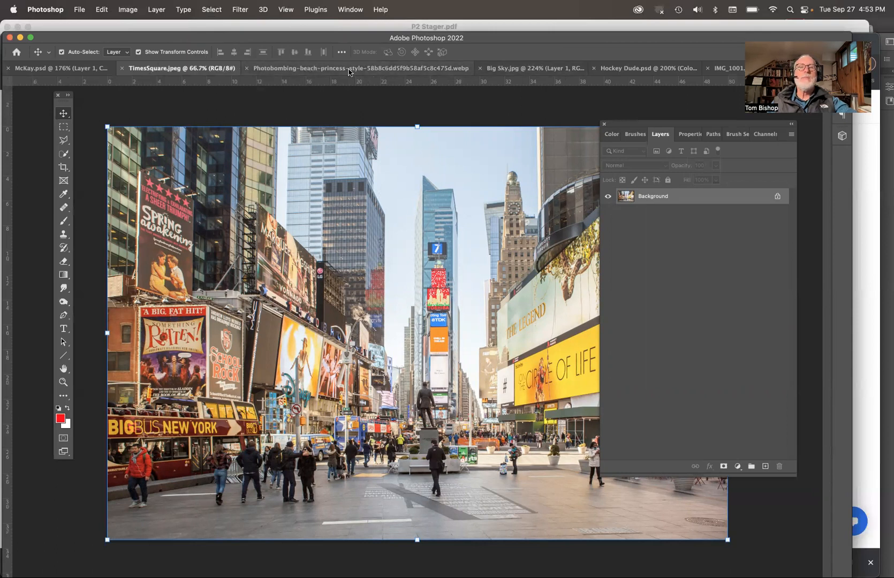
pyautogui.click(729, 70)
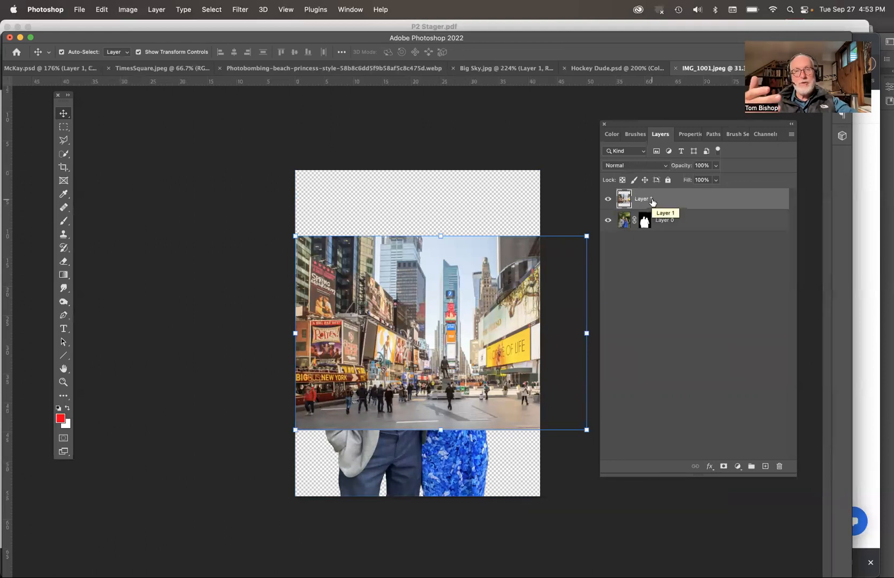
pyautogui.moveTo(666, 201); pyautogui.dragTo(669, 234)
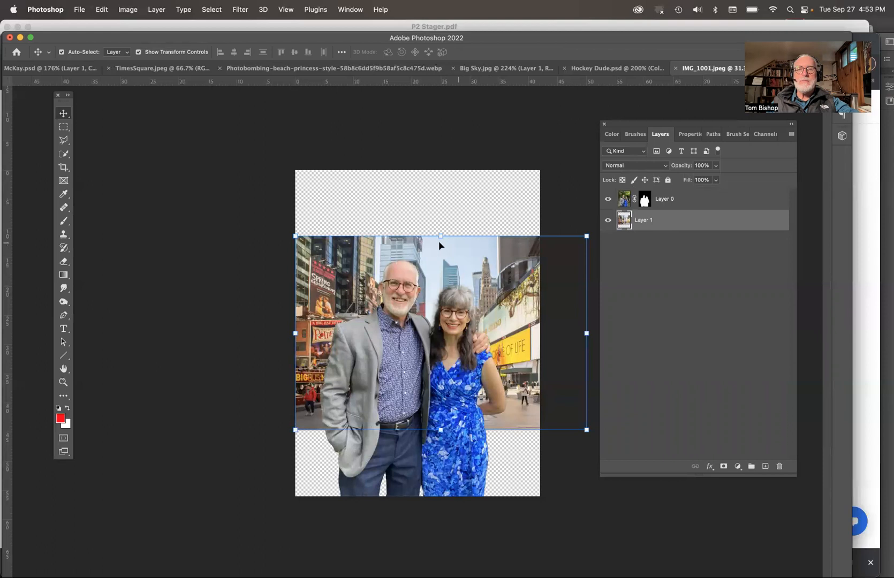
# - Enlarge the Times Square layer proportionally to about 163%, reposition it behind the couple, apply the transform and deselect the layer
pyautogui.moveTo(292, 234); pyautogui.dragTo(178, 138)
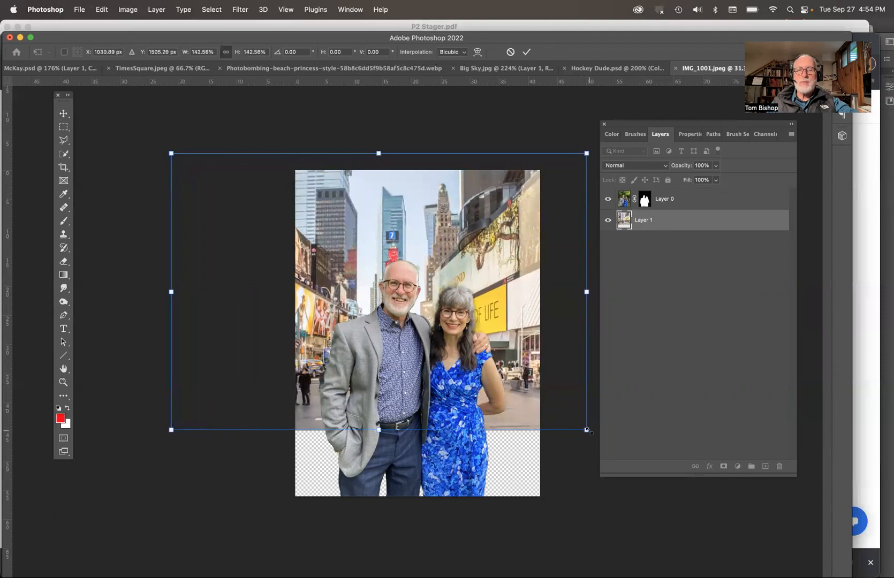
pyautogui.moveTo(586, 428); pyautogui.dragTo(648, 470)
pyautogui.moveTo(503, 284); pyautogui.dragTo(496, 286)
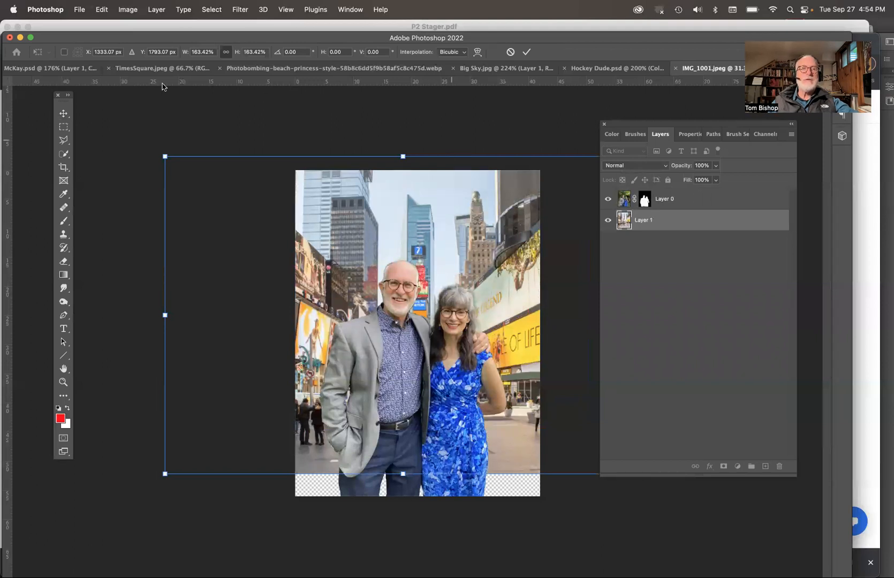
pyautogui.click(63, 114)
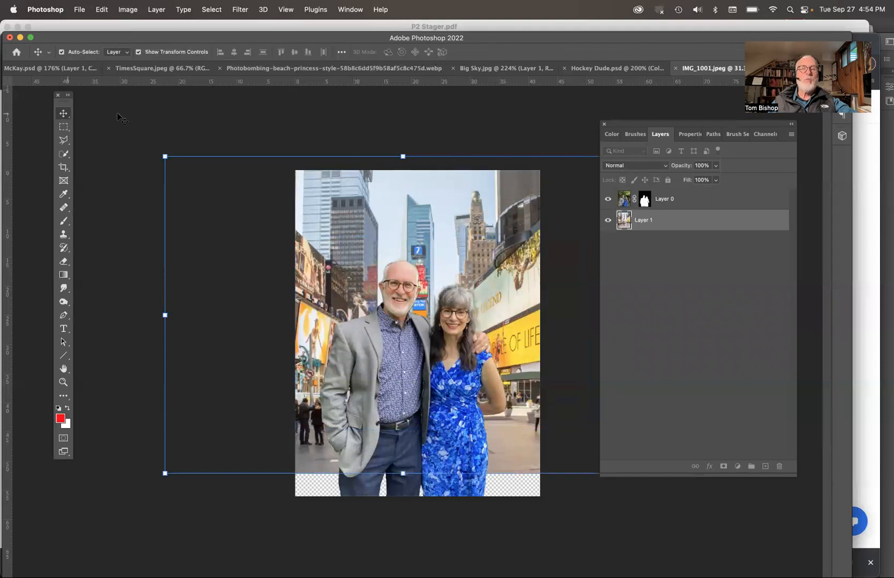
pyautogui.click(399, 138)
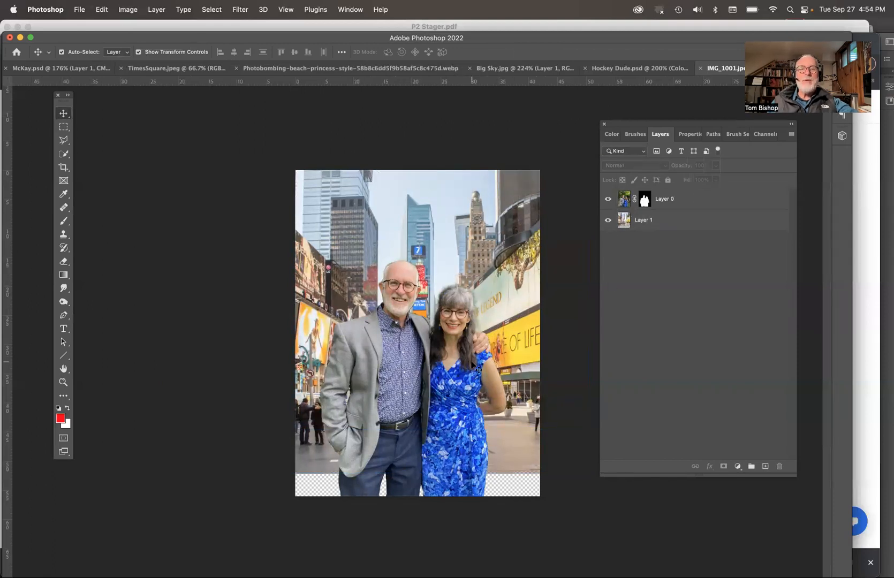
# - Add a Hue/Saturation adjustment layer directly above the Times Square layer, beneath the couple
pyautogui.press('super+plus')
pyautogui.press('super+plus')
pyautogui.press('super+plus')
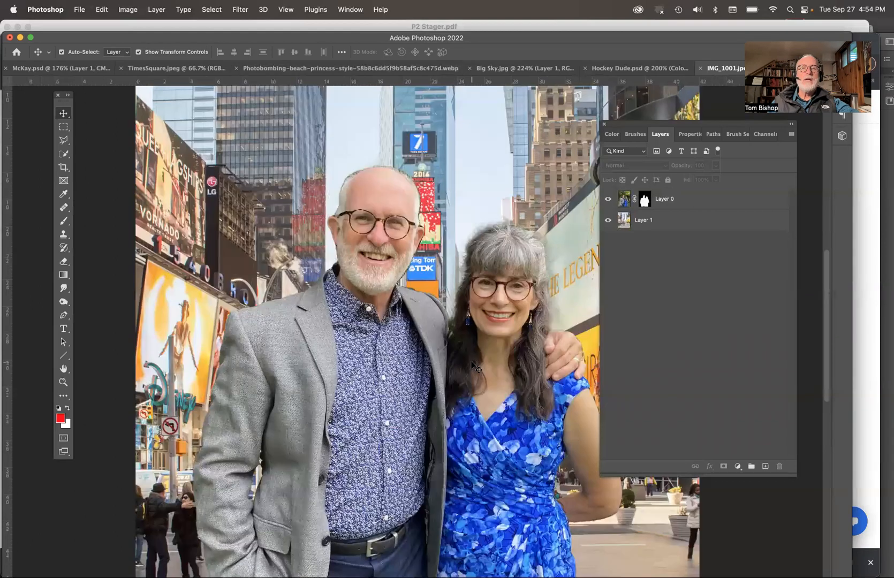
pyautogui.press('super+minus')
pyautogui.press('super+minus')
pyautogui.press('super+plus')
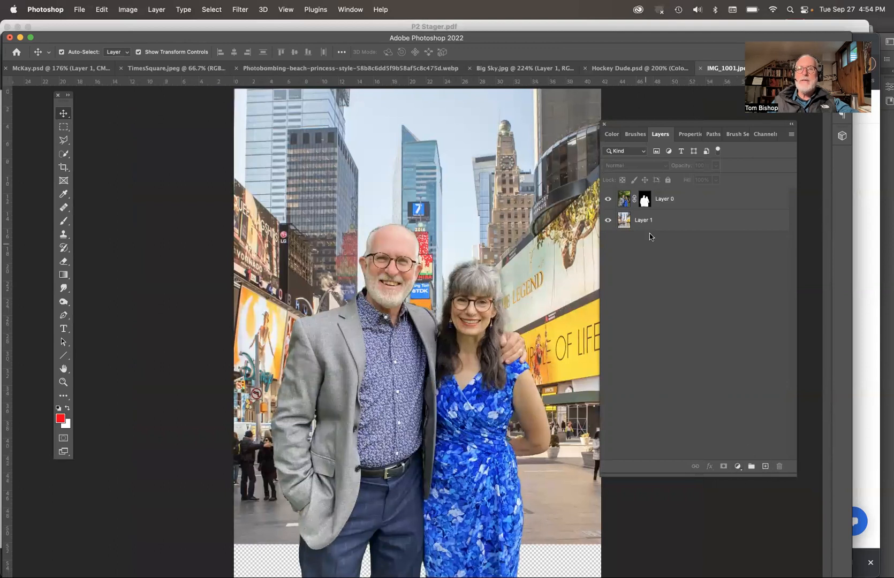
pyautogui.click(663, 228)
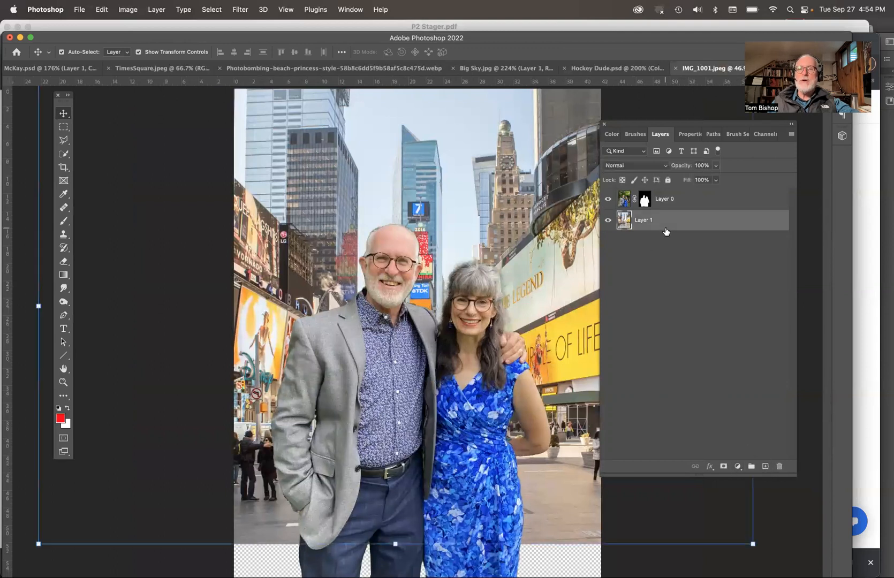
pyautogui.click(723, 466)
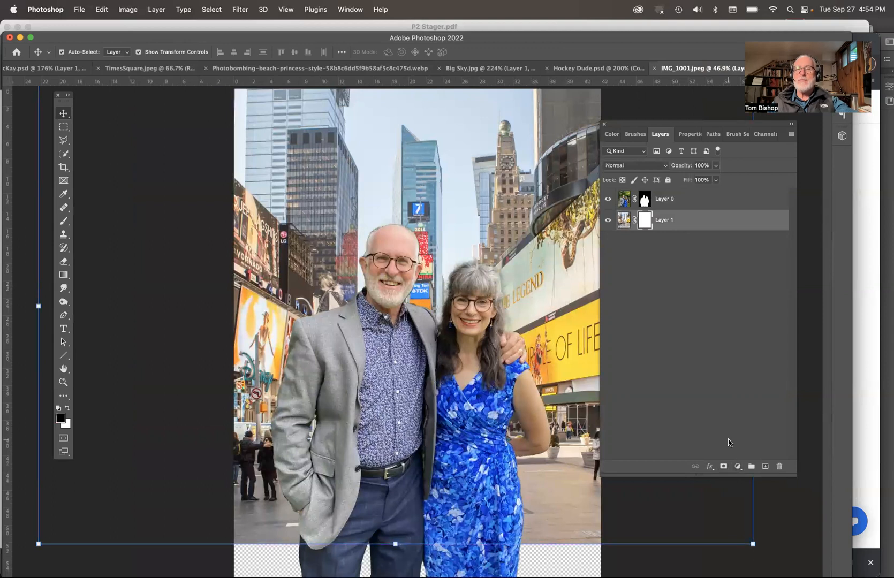
pyautogui.press('super+z')
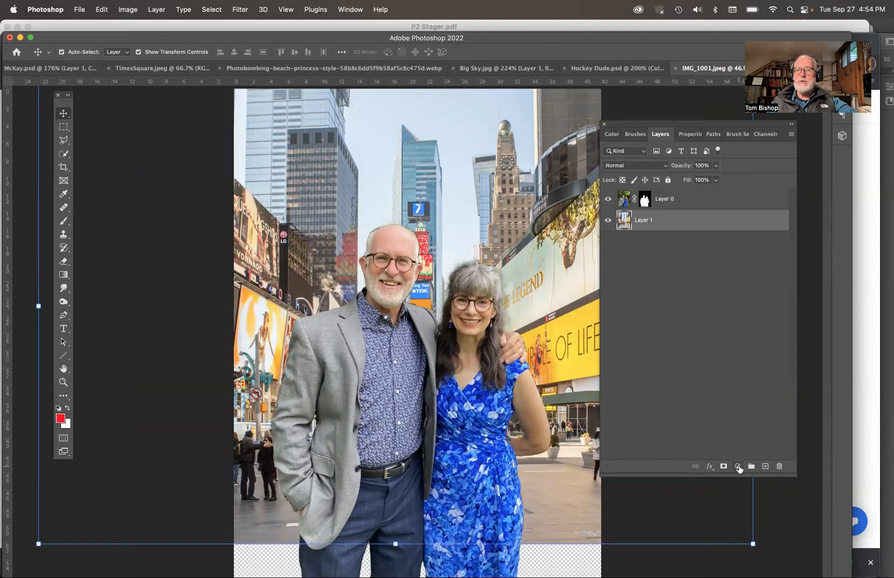
pyautogui.click(738, 467)
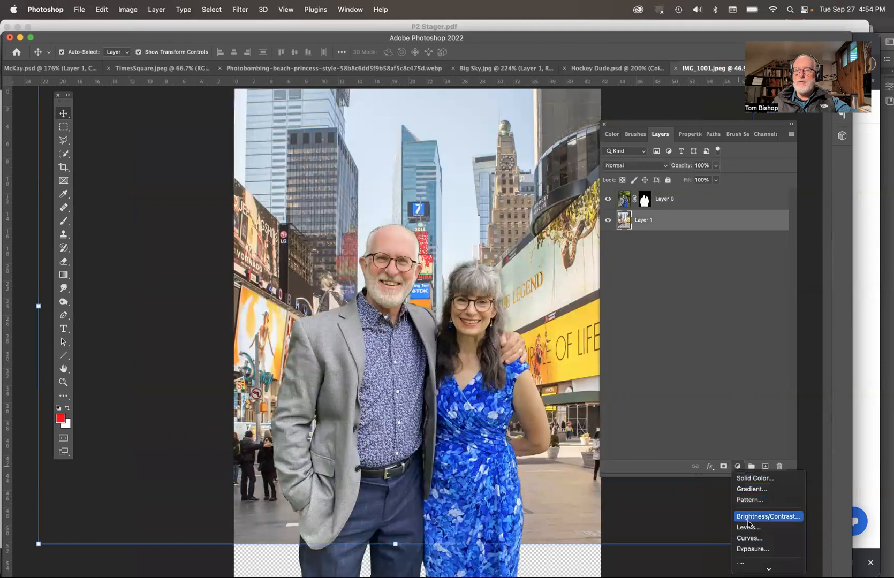
pyautogui.moveTo(755, 568)
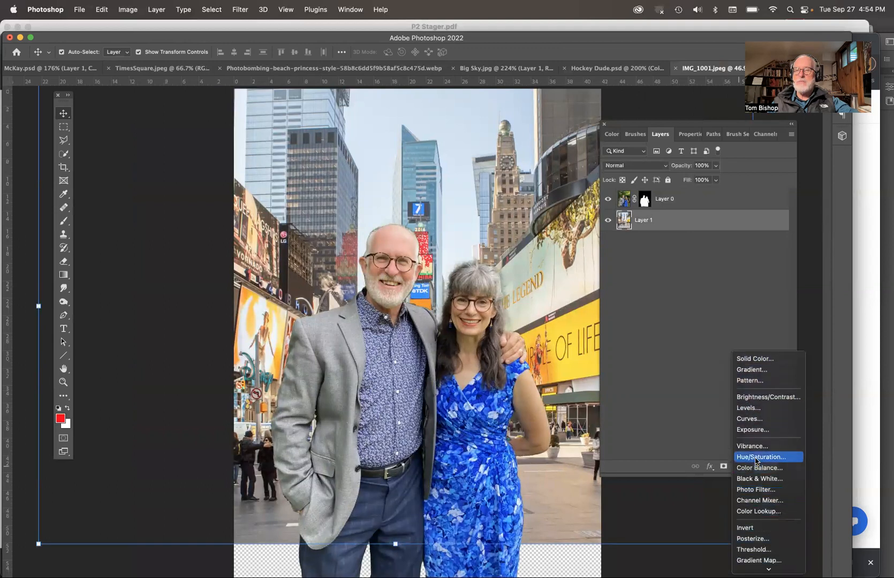
pyautogui.click(756, 458)
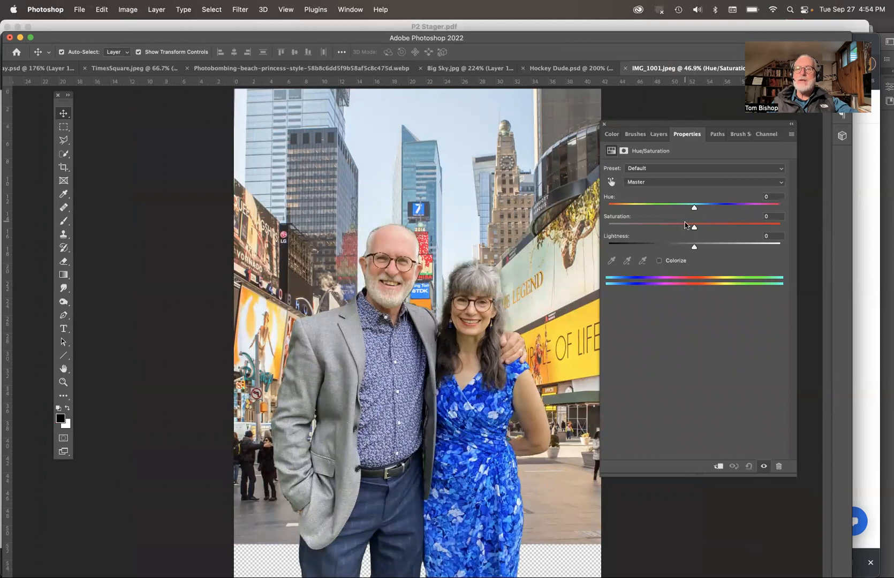
# - Set the adjustment's Saturation to -77 and Lightness to -29, then return to the layer stack
pyautogui.moveTo(693, 229); pyautogui.dragTo(628, 237)
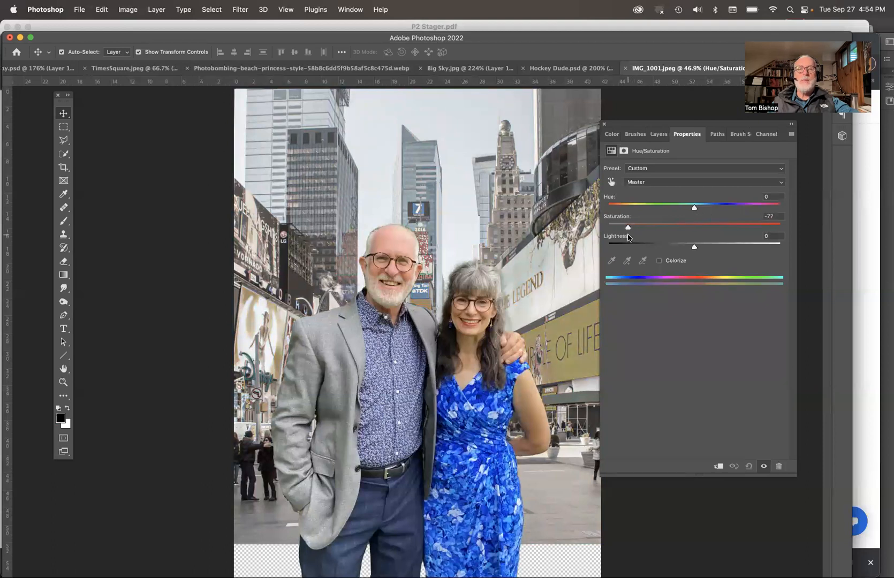
pyautogui.moveTo(694, 247); pyautogui.dragTo(670, 252)
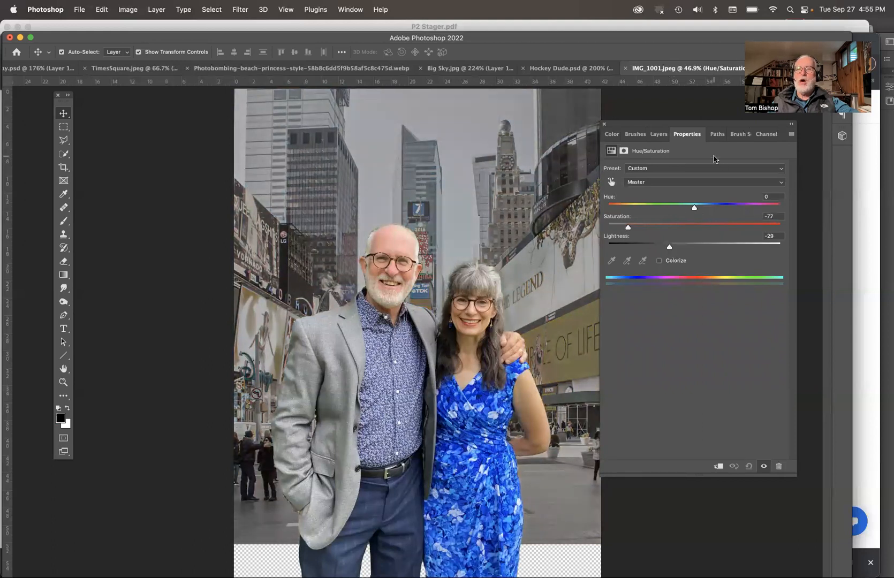
pyautogui.click(658, 139)
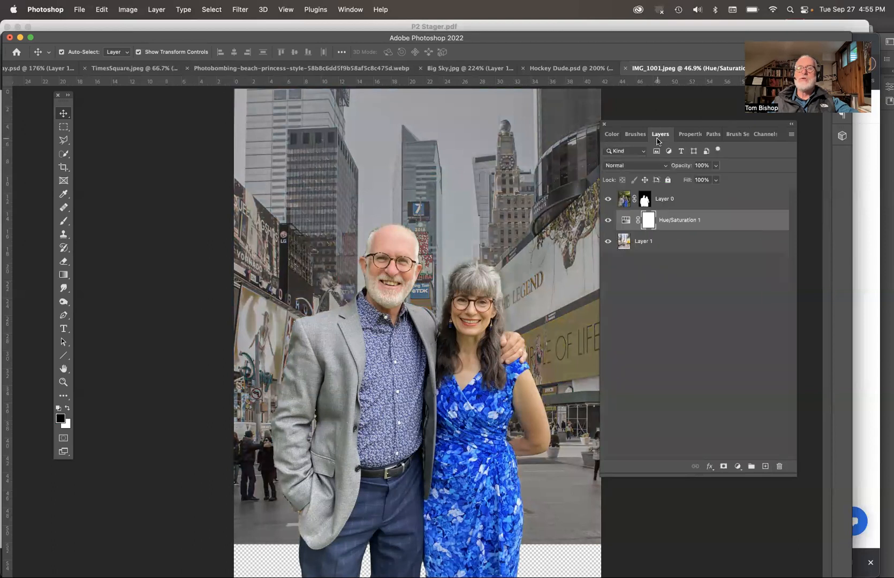